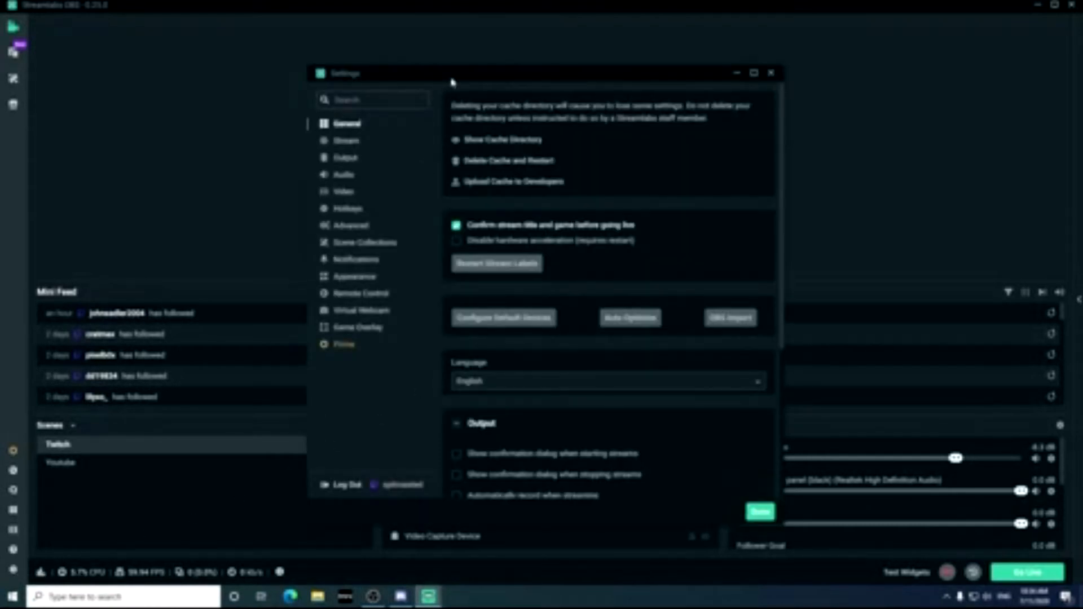
# Step: Maximize the settings window and review the General options and the linked stream destinations
pyautogui.doubleClick(451, 78)
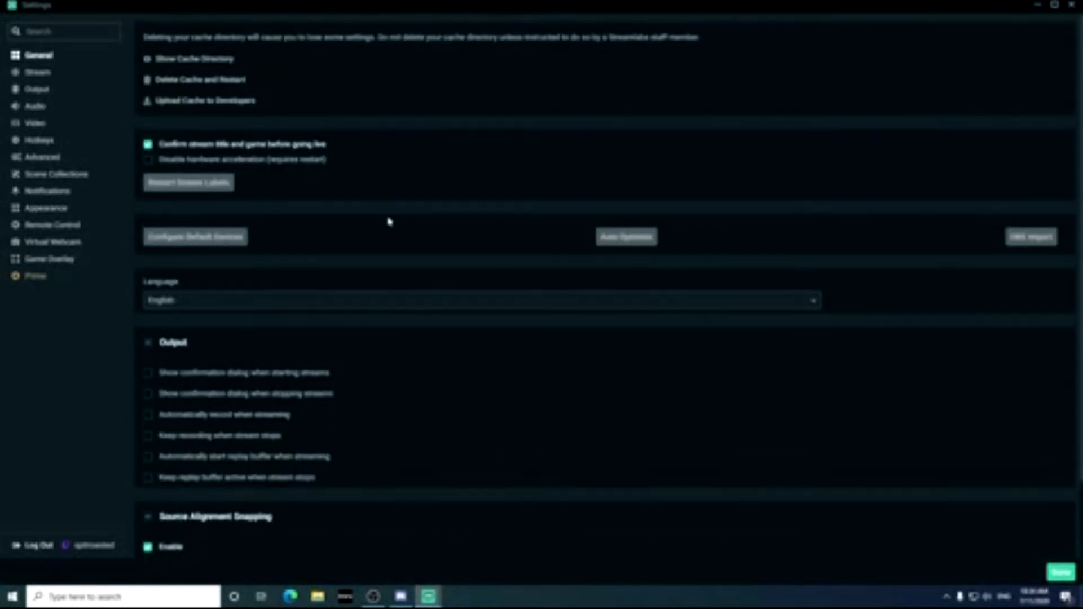
pyautogui.scroll(-2, 383, 203)
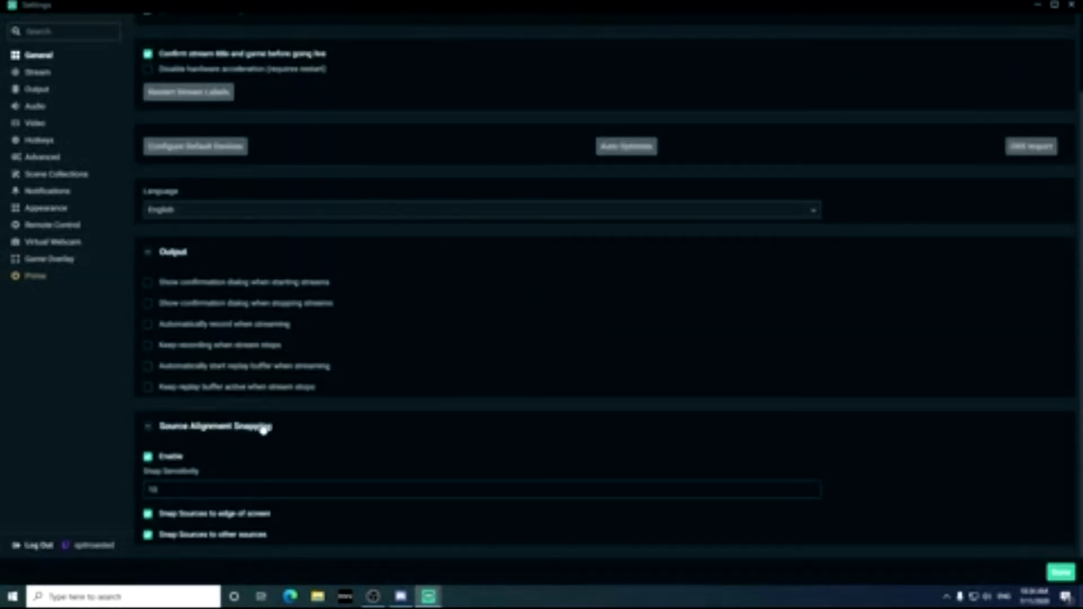
pyautogui.scroll(2, 309, 408)
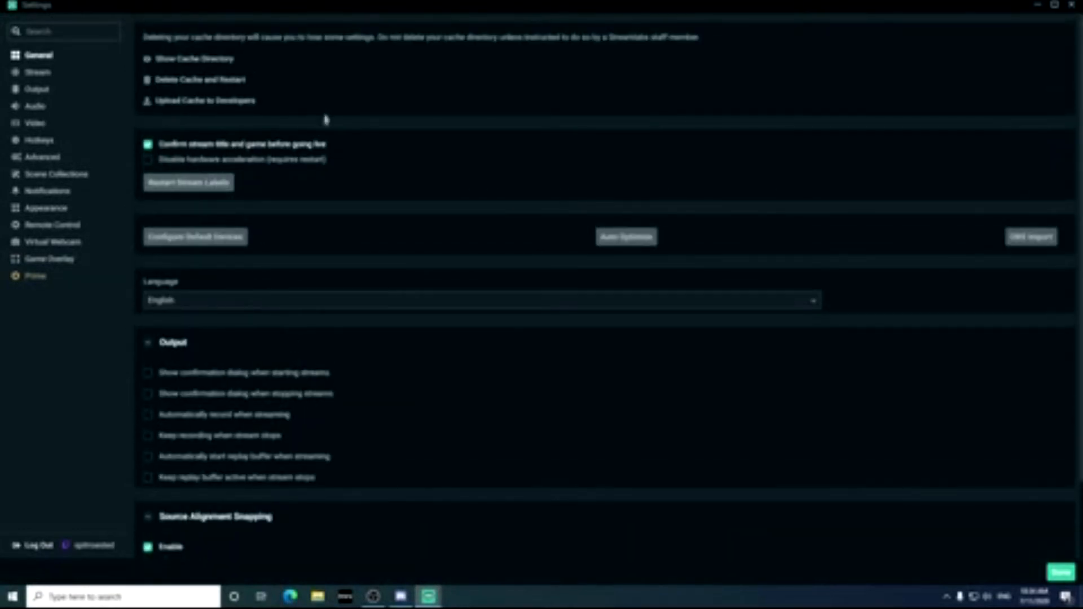
pyautogui.click(48, 78)
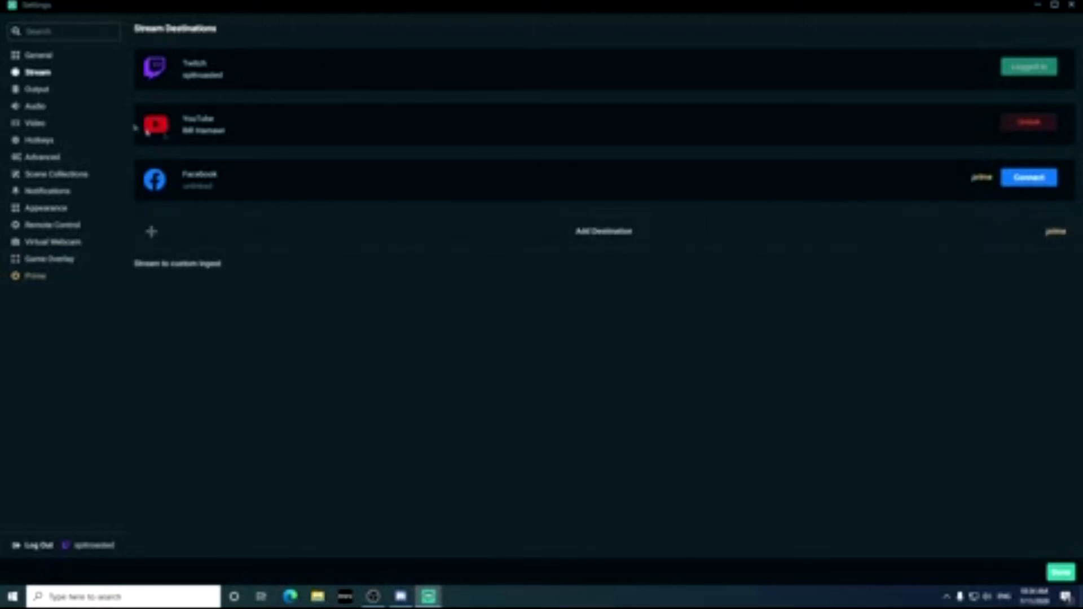
# Step: Set the output mode to Advanced in the output settings
pyautogui.click(45, 91)
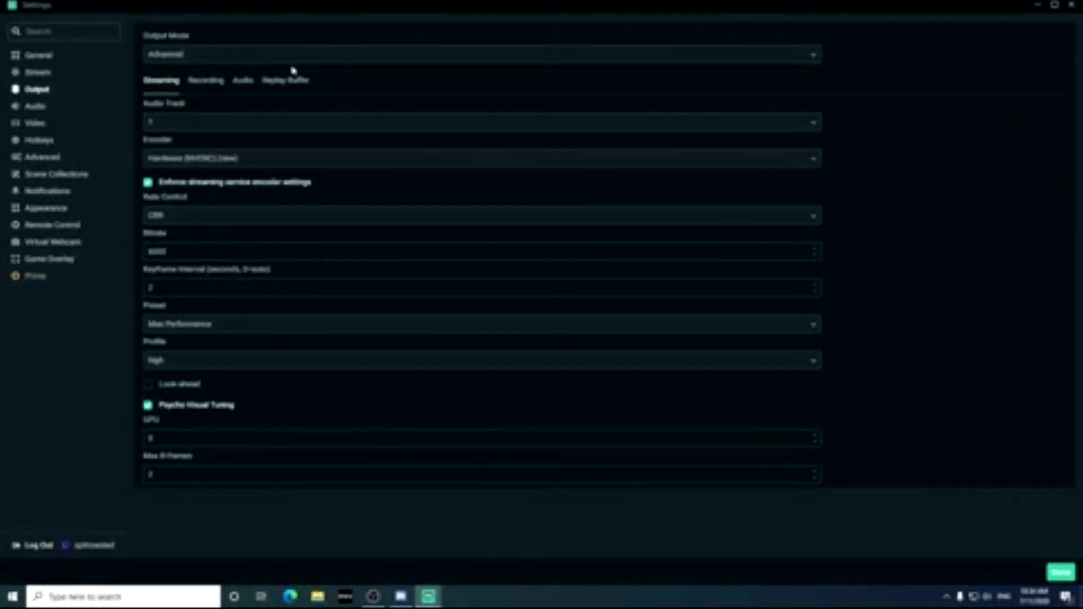
pyautogui.click(161, 55)
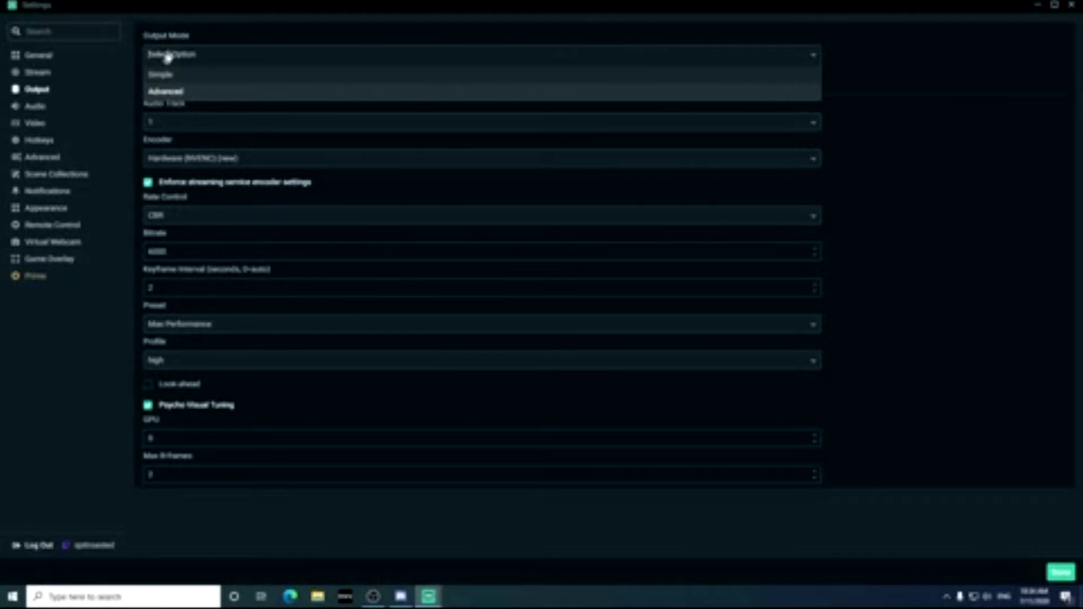
pyautogui.click(169, 92)
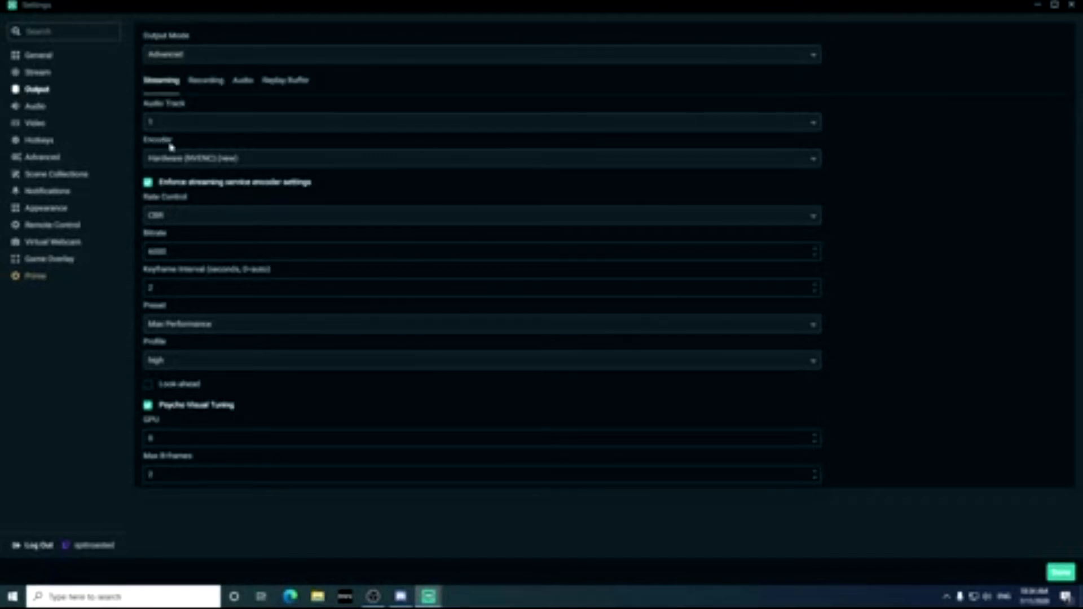
# Step: Review the encoder and audio track choices available for streaming output
pyautogui.click(162, 163)
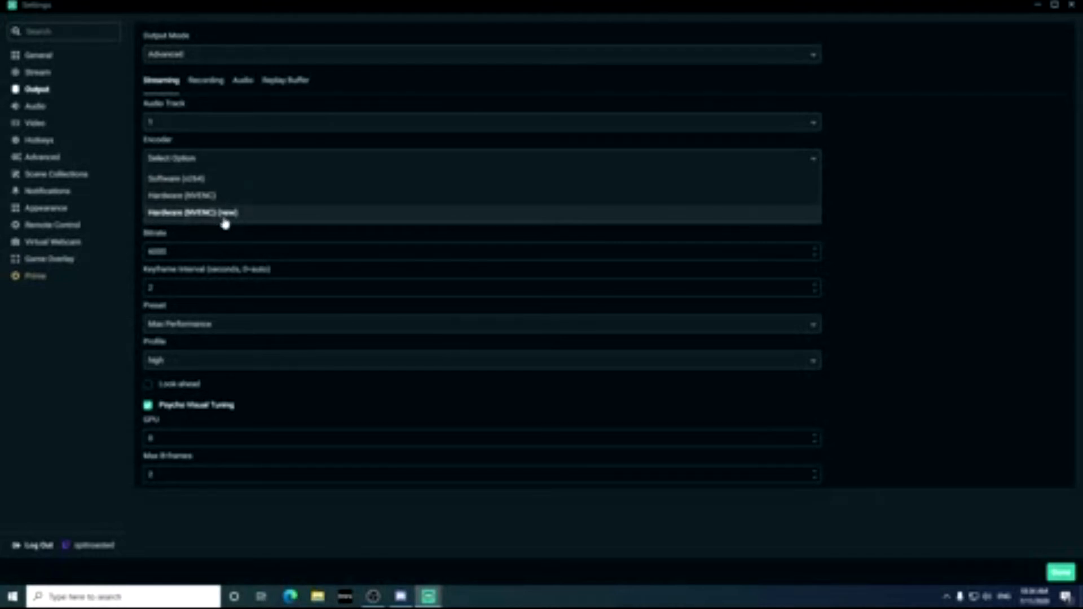
pyautogui.click(880, 180)
pyautogui.click(242, 124)
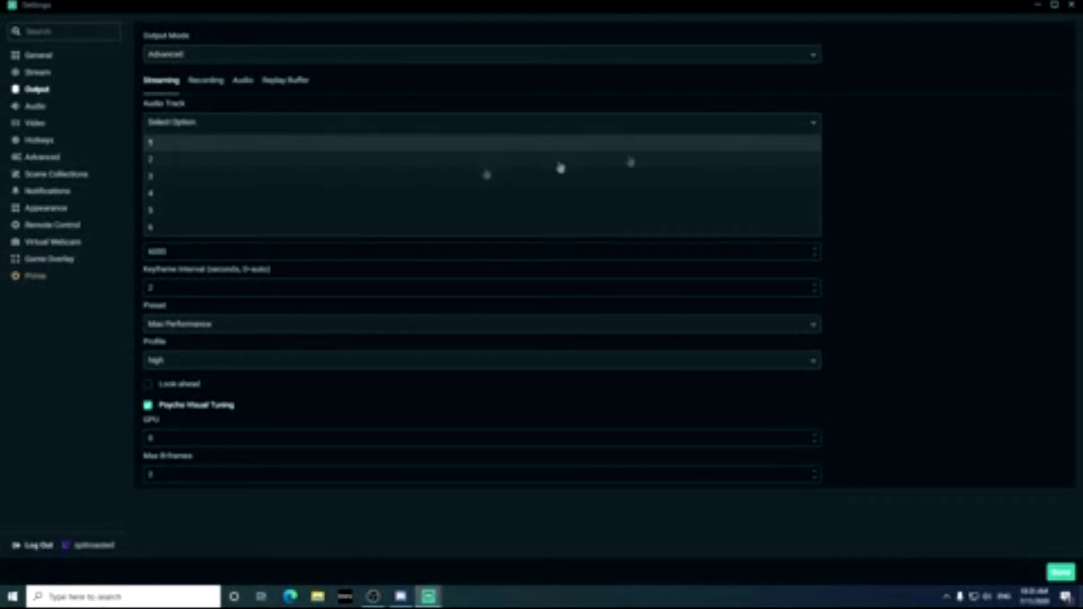
pyautogui.click(892, 169)
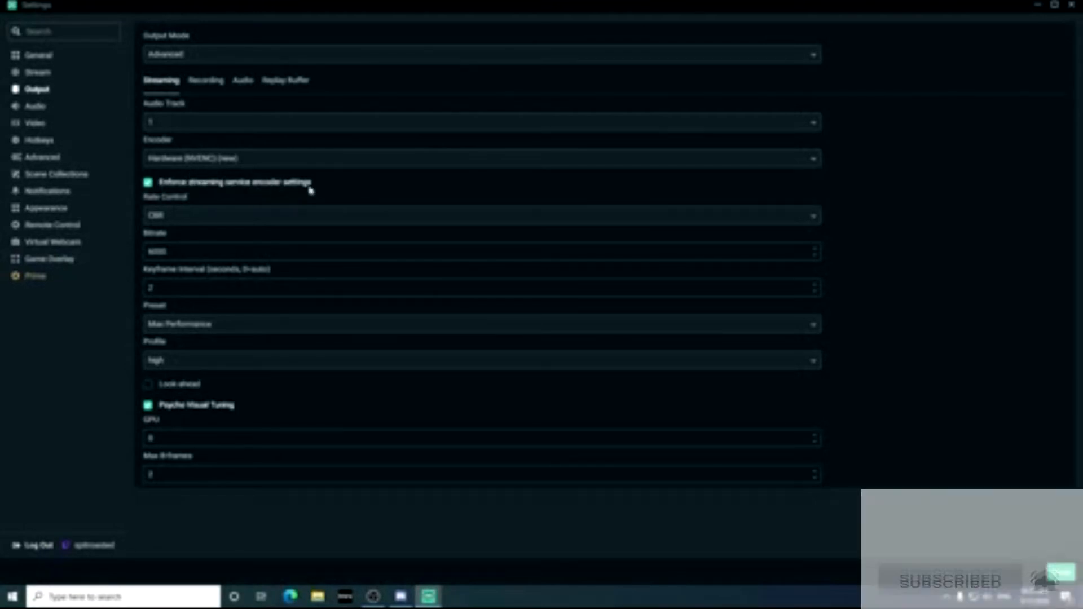
# Step: Set the streaming encoder preset to Max Performance and check the rate control and profile choices
pyautogui.click(208, 217)
pyautogui.click(231, 202)
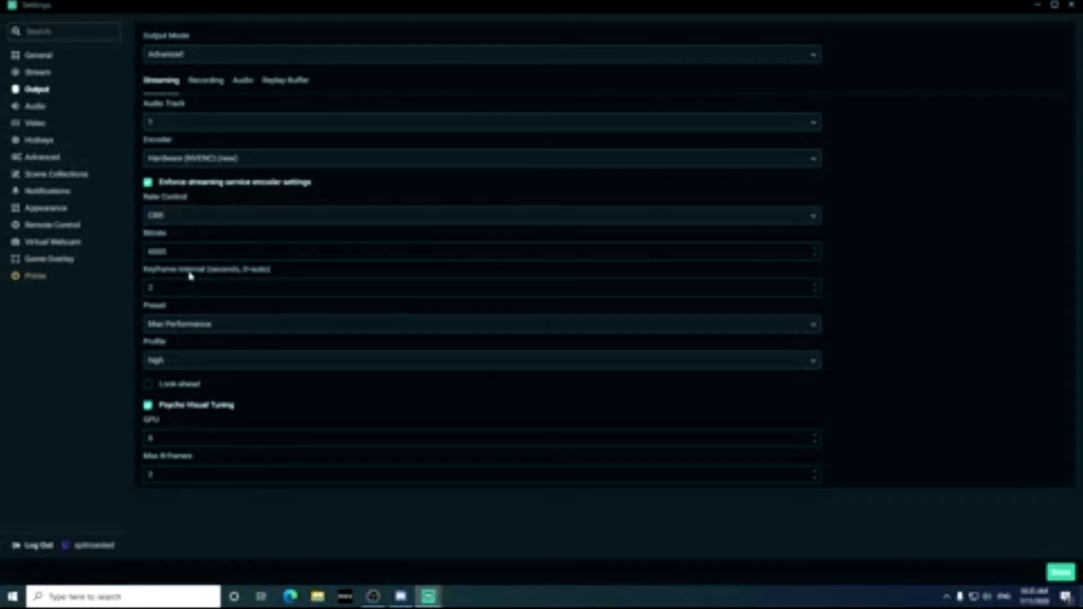
pyautogui.click(175, 326)
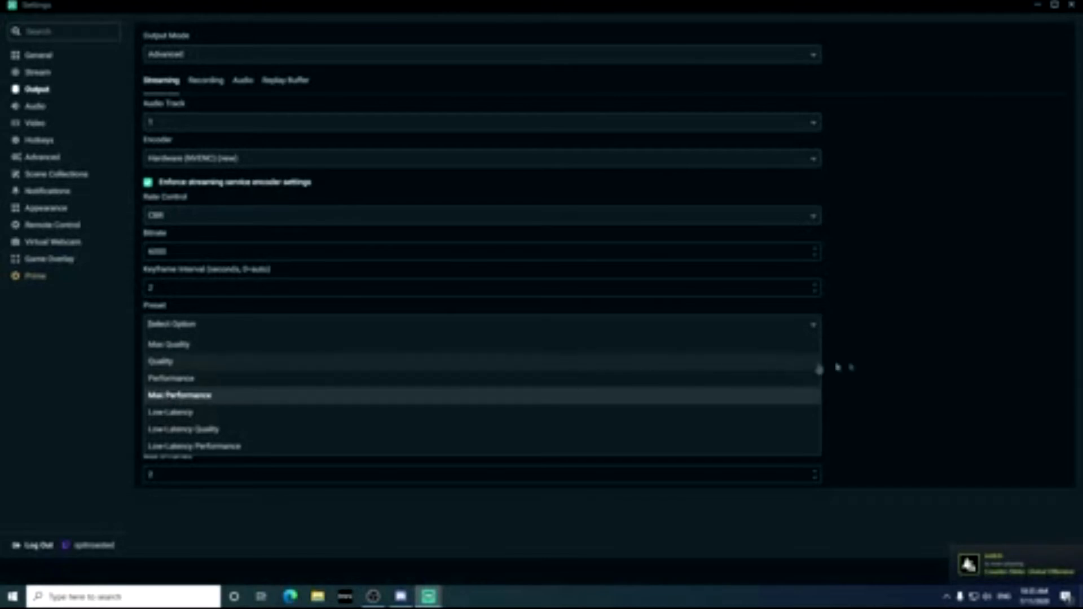
pyautogui.click(167, 395)
pyautogui.click(207, 361)
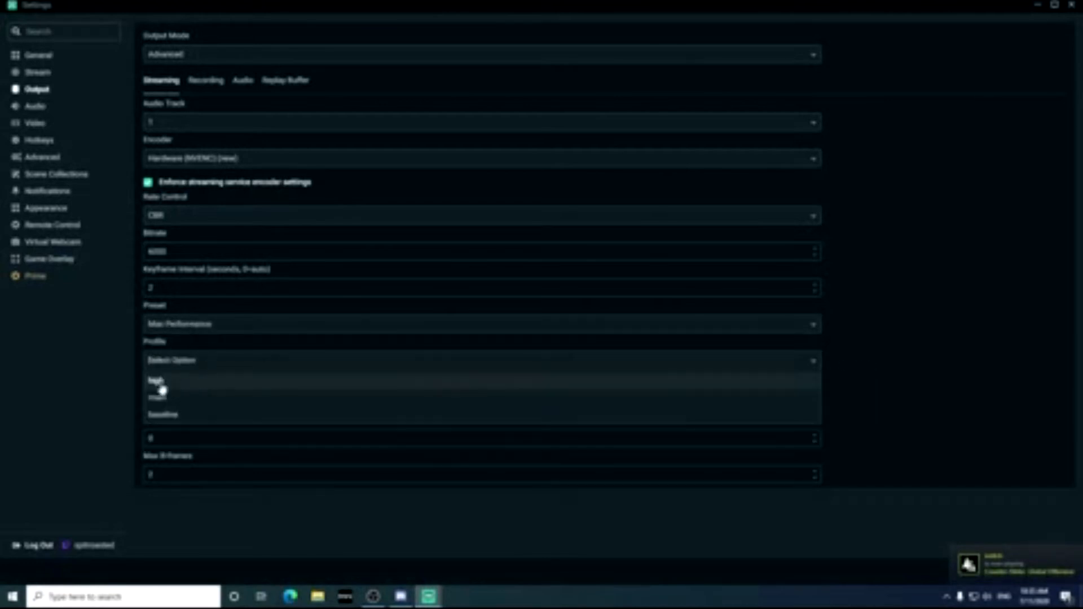
pyautogui.click(919, 360)
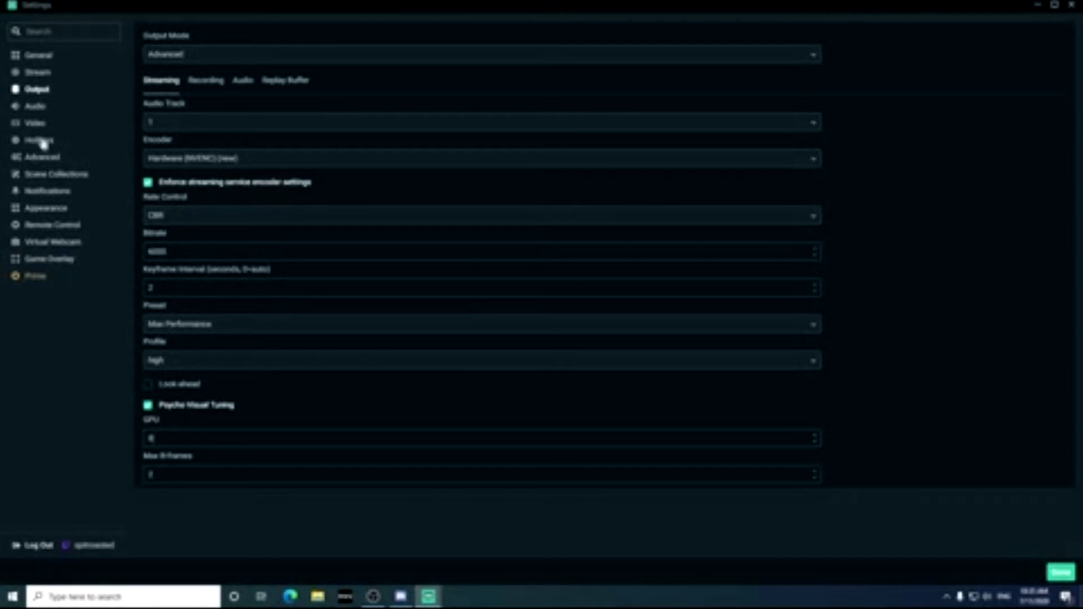
# Step: Review the sample rate, channels, desktop audio and microphone device settings
pyautogui.click(36, 107)
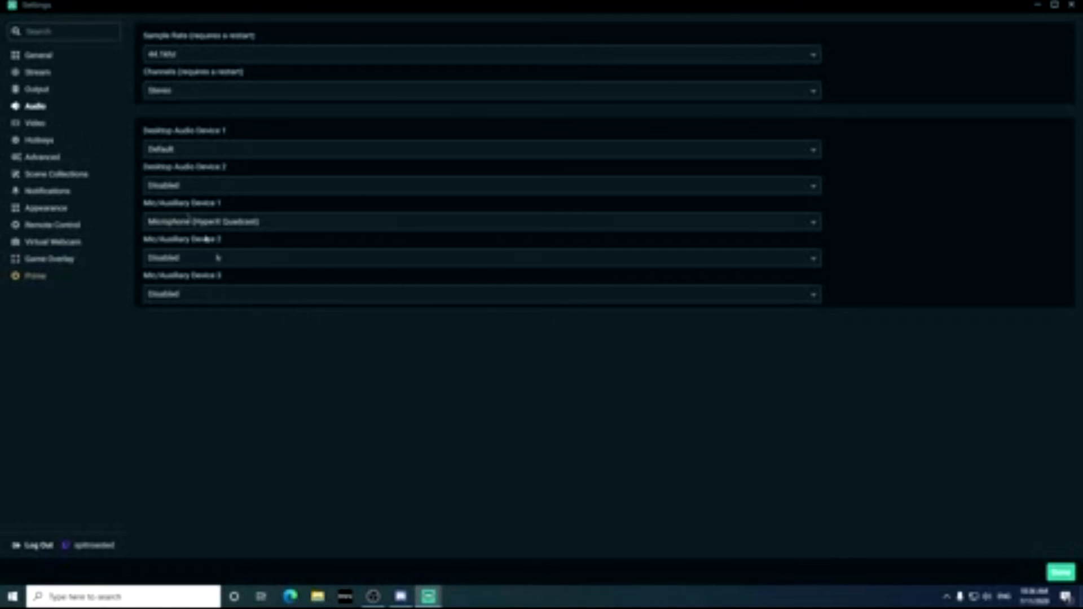
# Step: Set both the base canvas resolution and the output resolution to 1920x1080 in the video settings
pyautogui.click(31, 129)
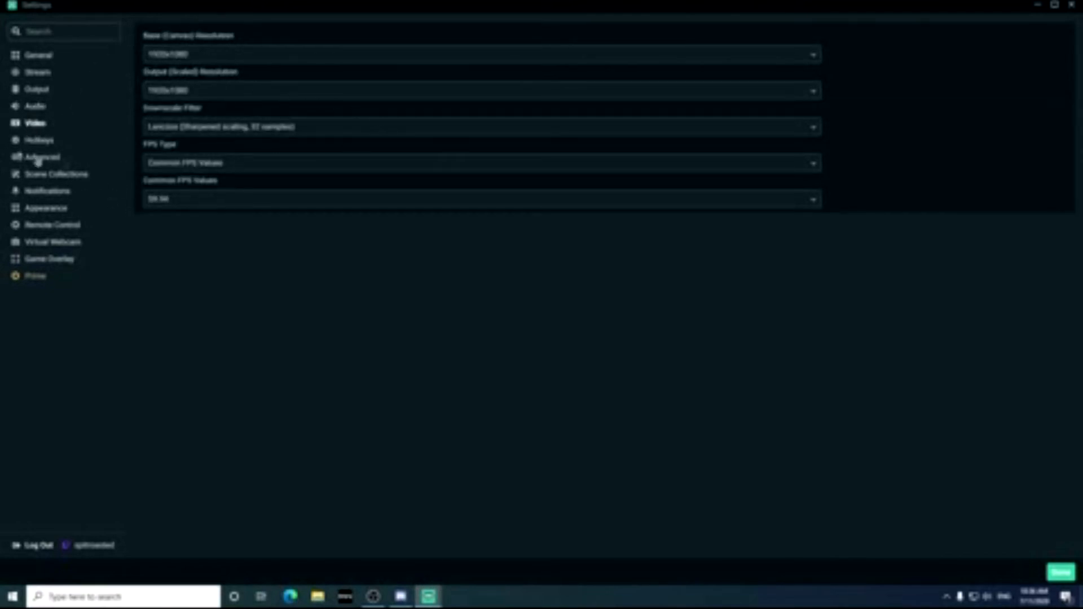
pyautogui.click(186, 52)
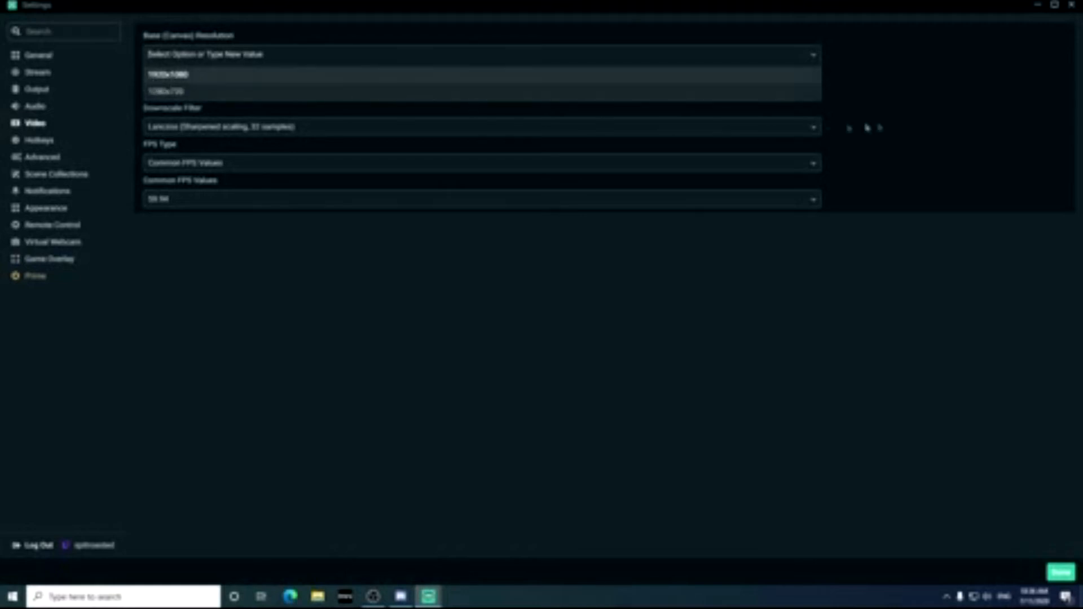
pyautogui.click(192, 76)
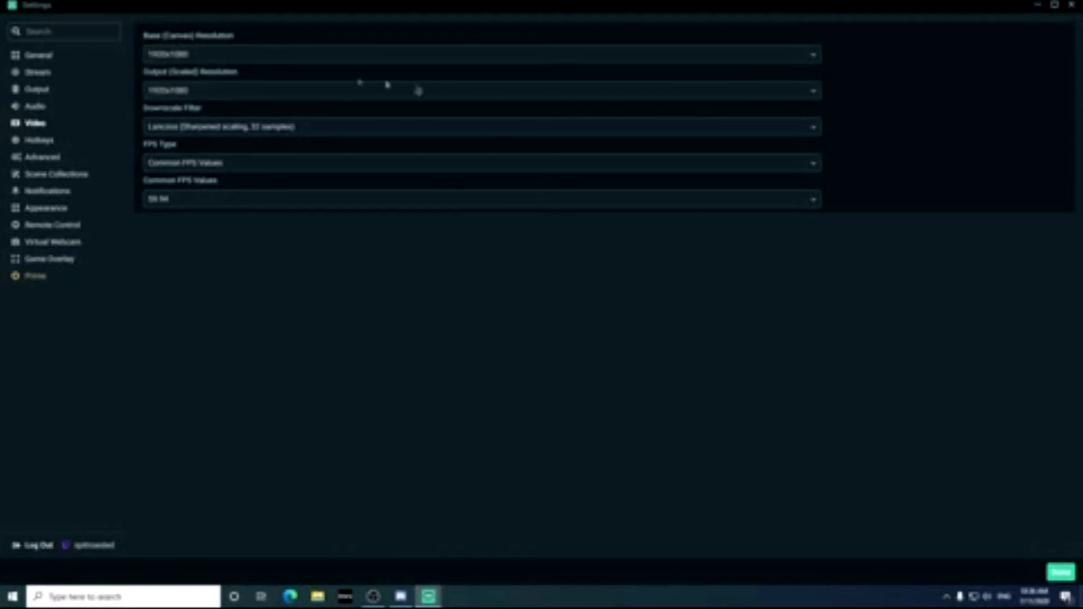
pyautogui.click(194, 93)
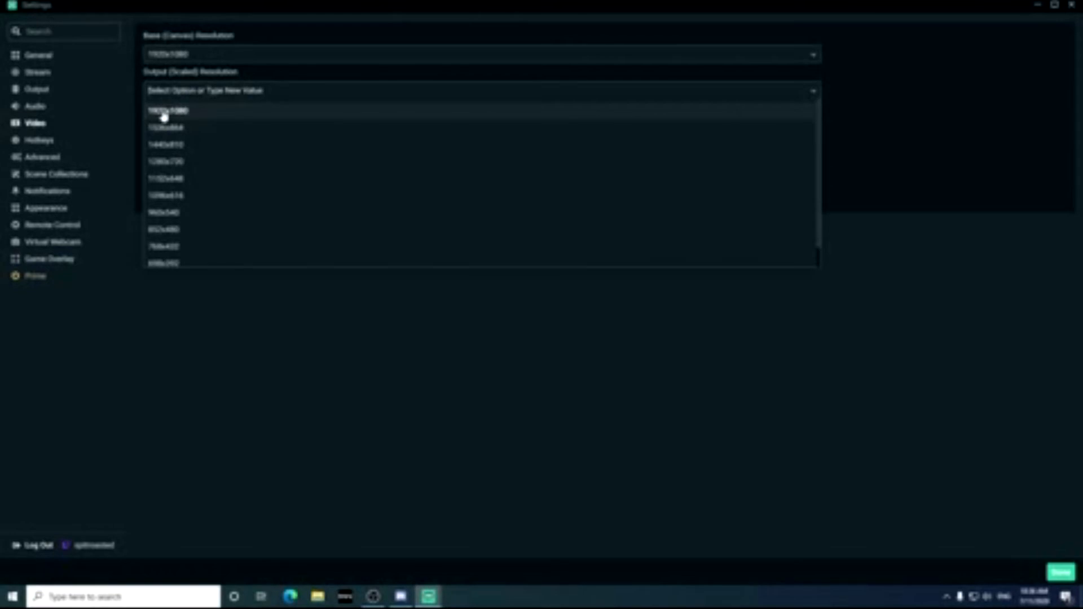
pyautogui.click(524, 120)
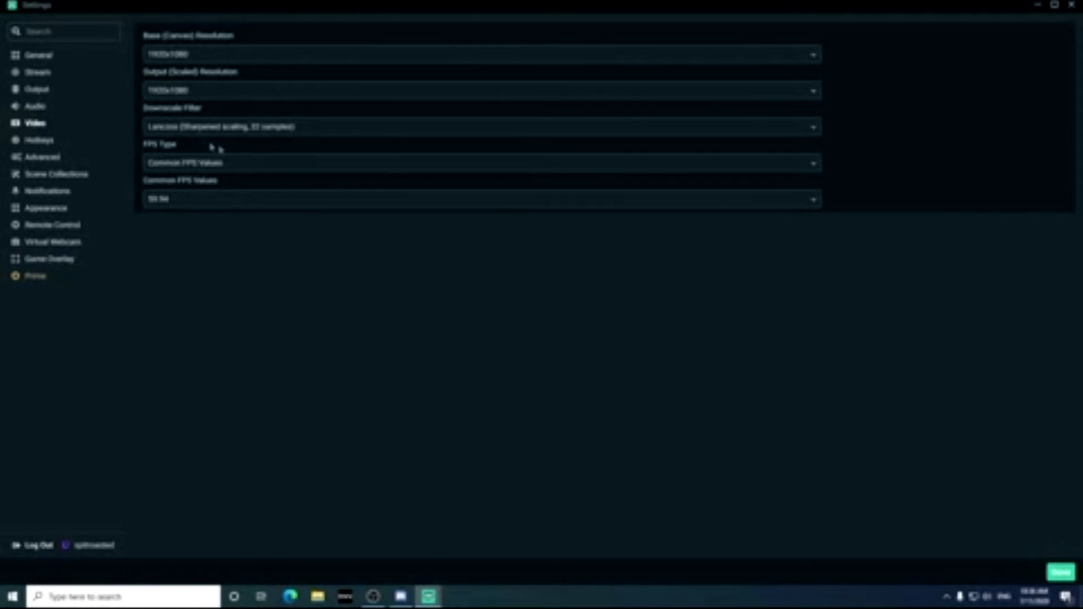
# Step: Review the video downscale filter, FPS type and common FPS value choices
pyautogui.click(186, 131)
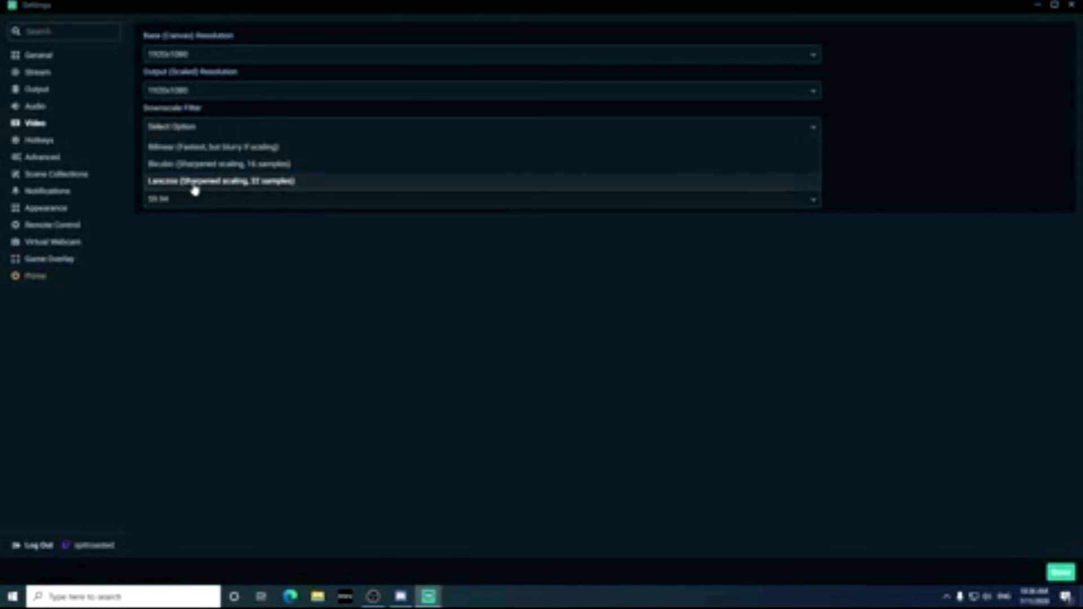
pyautogui.click(864, 148)
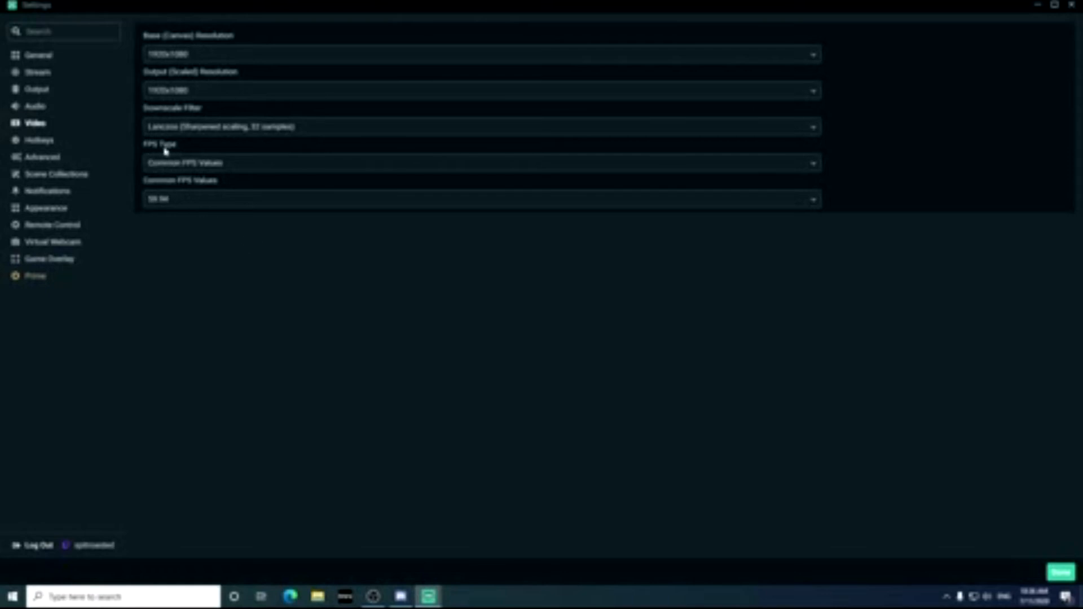
pyautogui.click(212, 168)
pyautogui.click(236, 288)
pyautogui.click(158, 206)
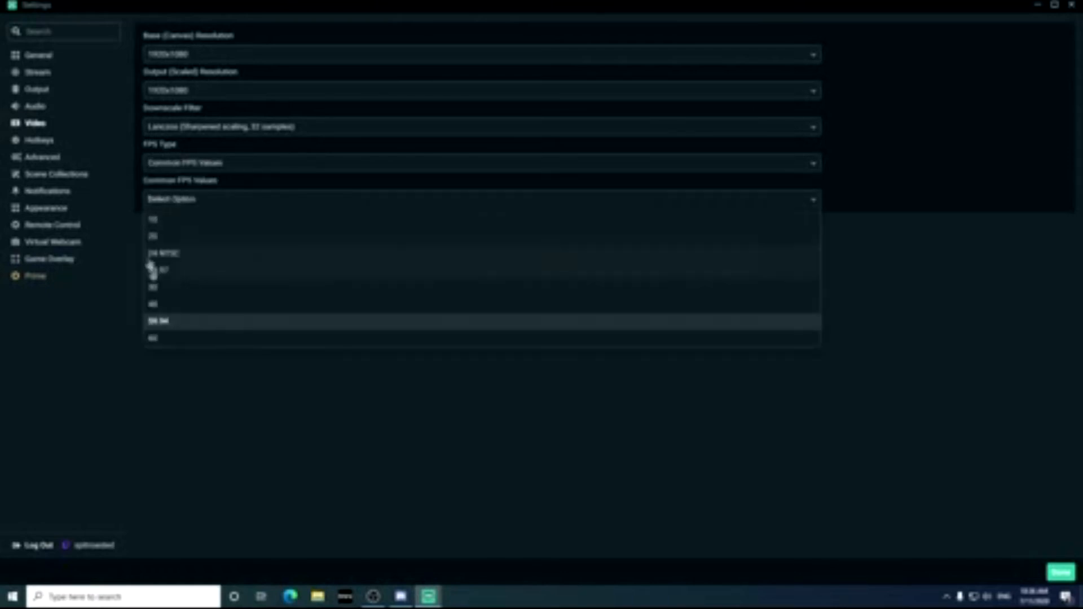
pyautogui.click(163, 361)
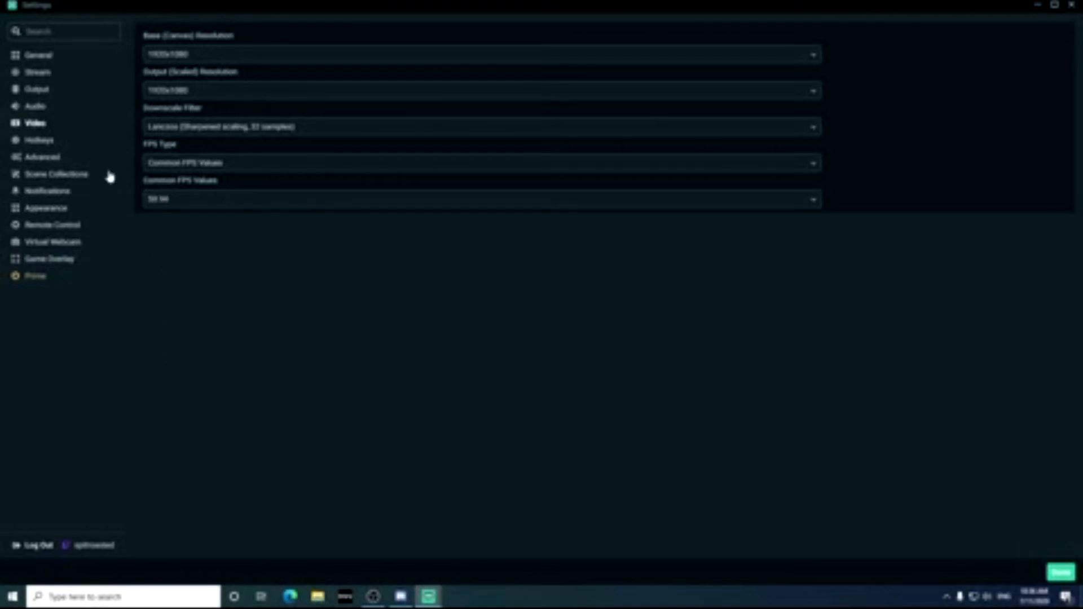
# Step: Look through the hotkey settings for streaming, recording, scenes and sources
pyautogui.click(43, 139)
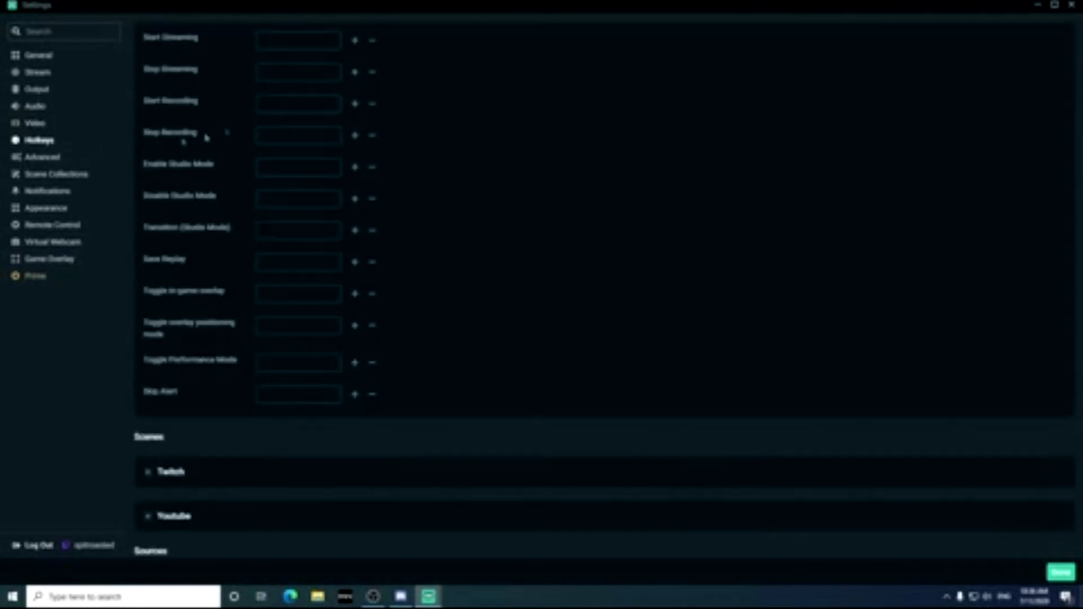
pyautogui.scroll(-7, 188, 208)
pyautogui.scroll(1, 208, 225)
pyautogui.scroll(-1, 218, 264)
pyautogui.scroll(7, 203, 249)
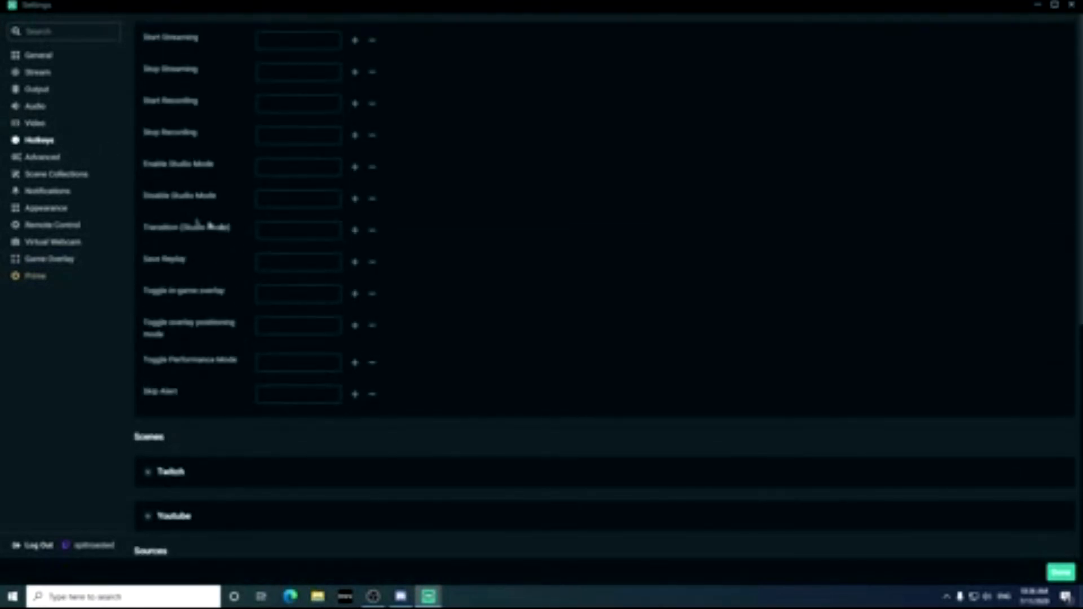
# Step: Set the process priority to Below Normal in the advanced settings
pyautogui.click(41, 160)
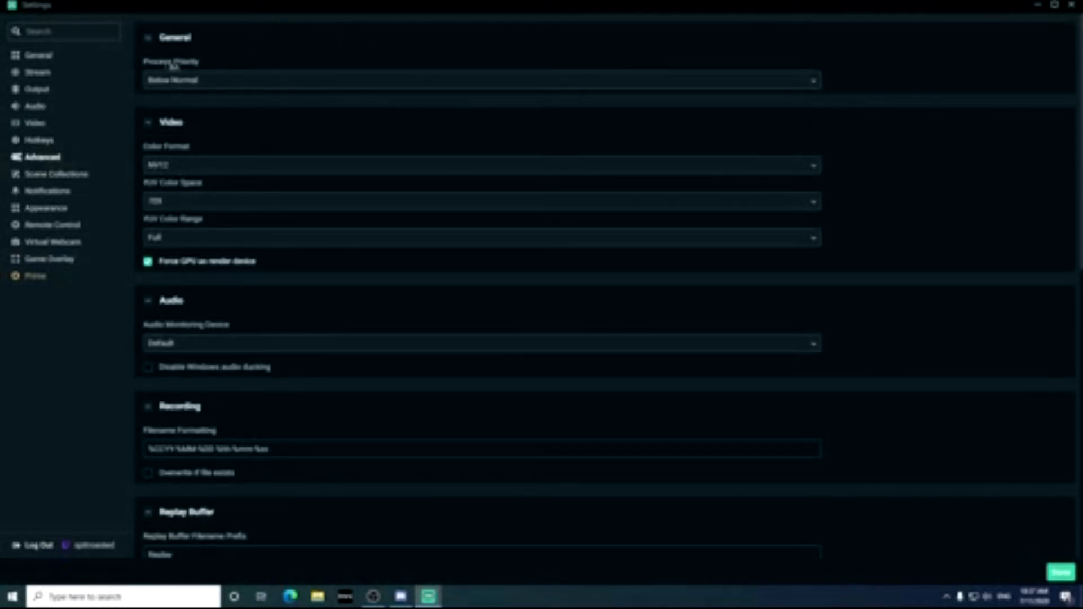
pyautogui.click(171, 86)
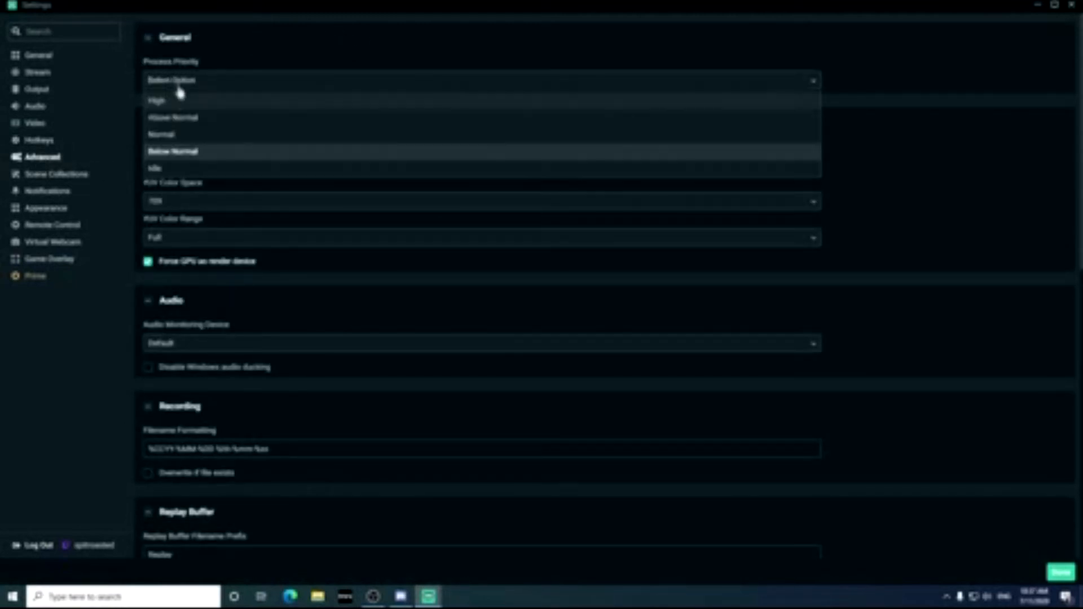
pyautogui.click(176, 148)
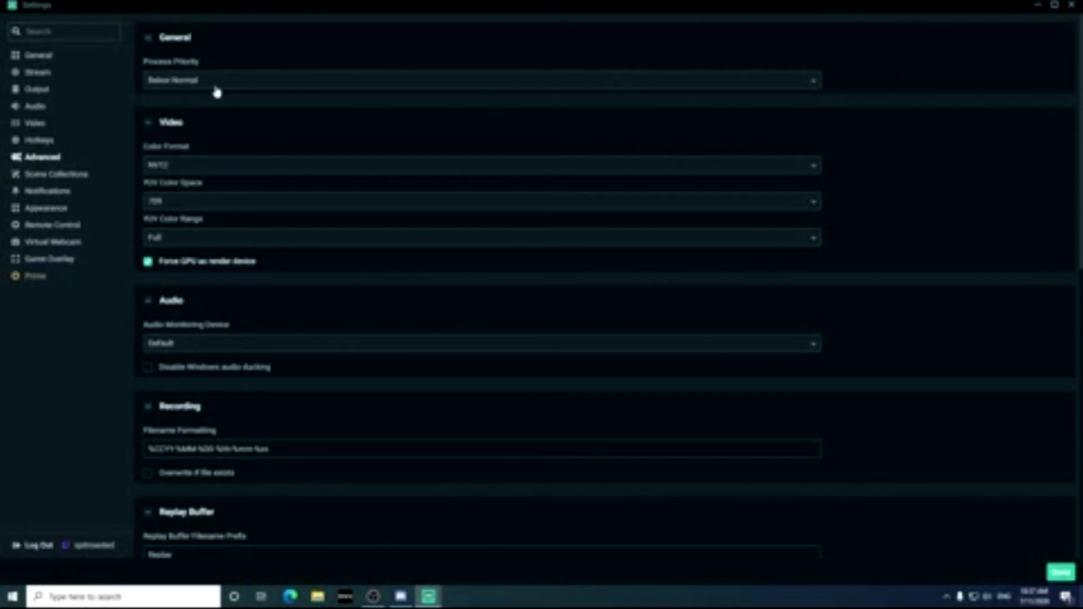
pyautogui.scroll(-1, 246, 126)
pyautogui.scroll(1, 226, 119)
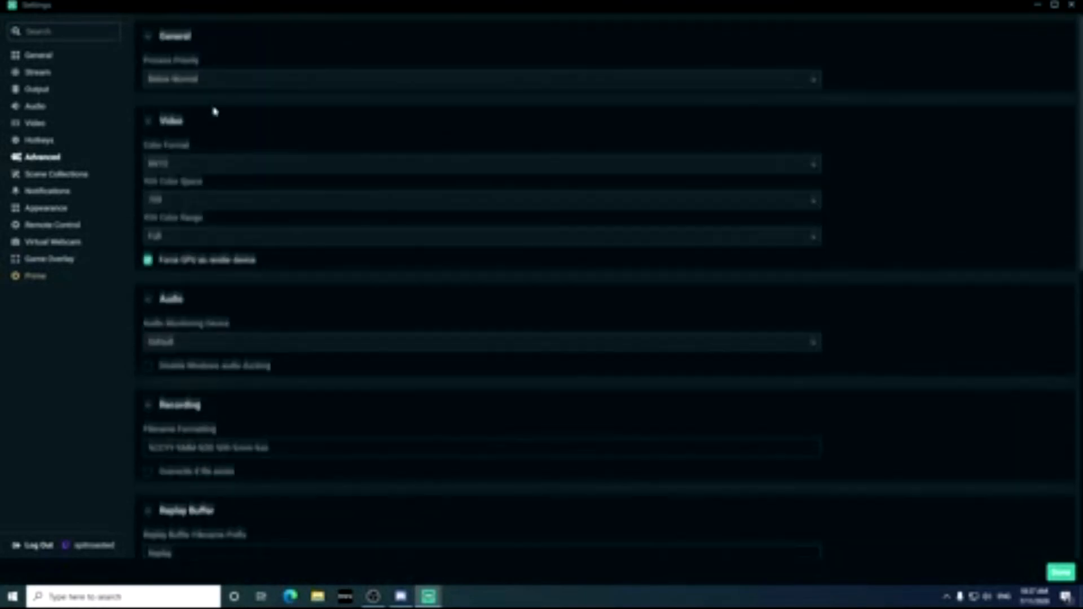
# Step: Set the advanced video color format to NV12 and the YUV color space to 709
pyautogui.click(155, 164)
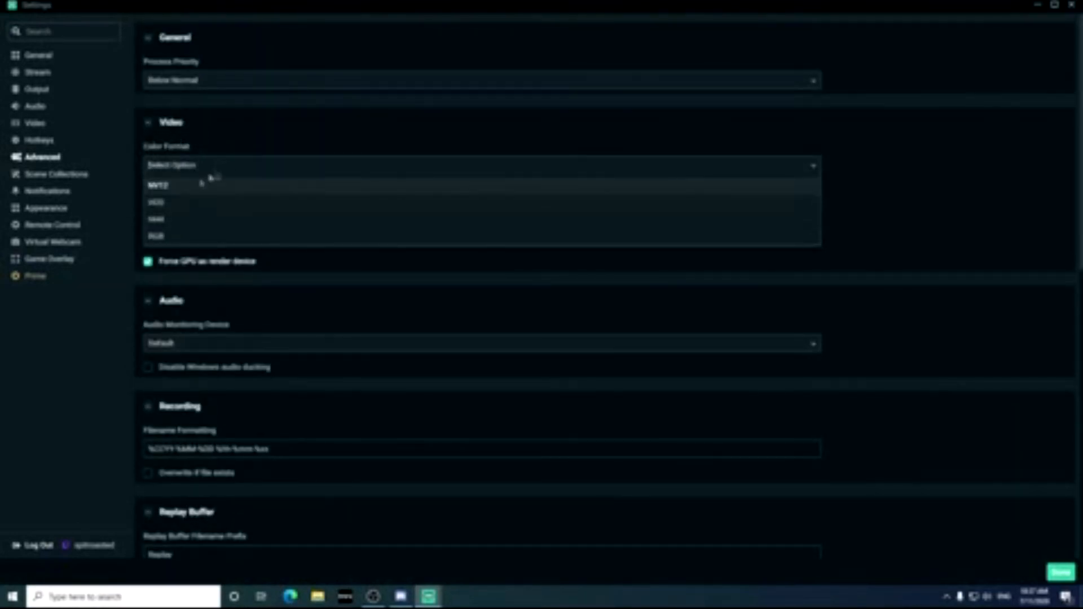
pyautogui.click(164, 185)
pyautogui.click(175, 169)
pyautogui.click(160, 187)
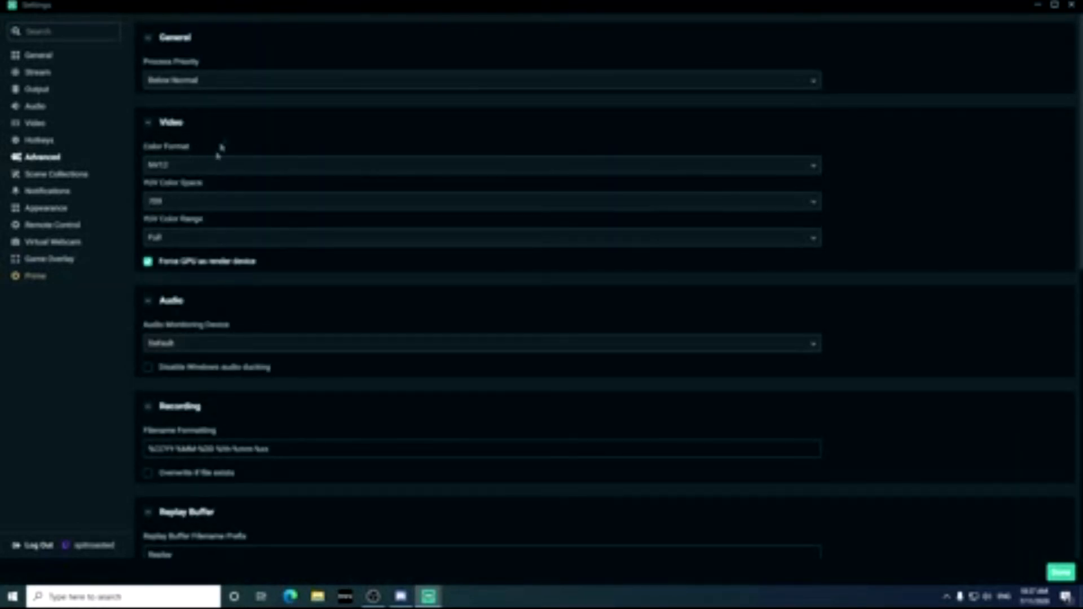
pyautogui.click(160, 197)
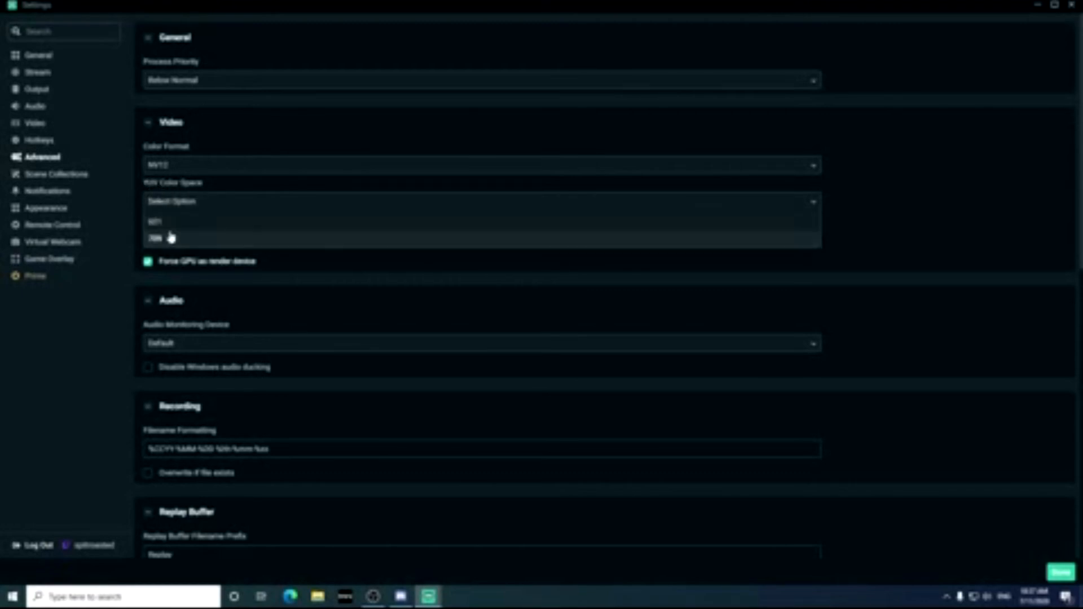
pyautogui.click(425, 237)
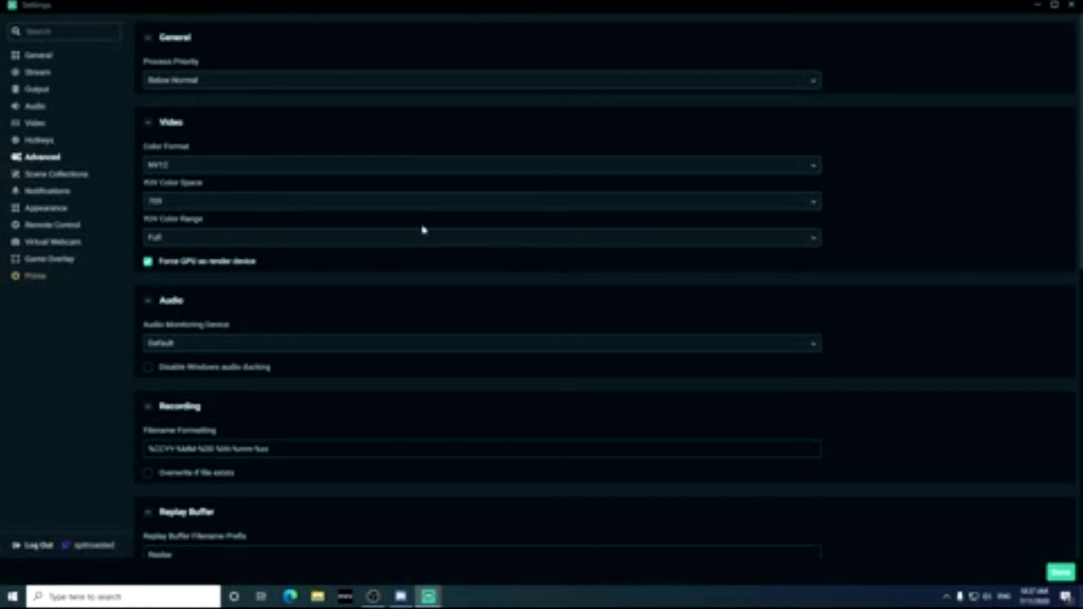
pyautogui.scroll(-2, 424, 230)
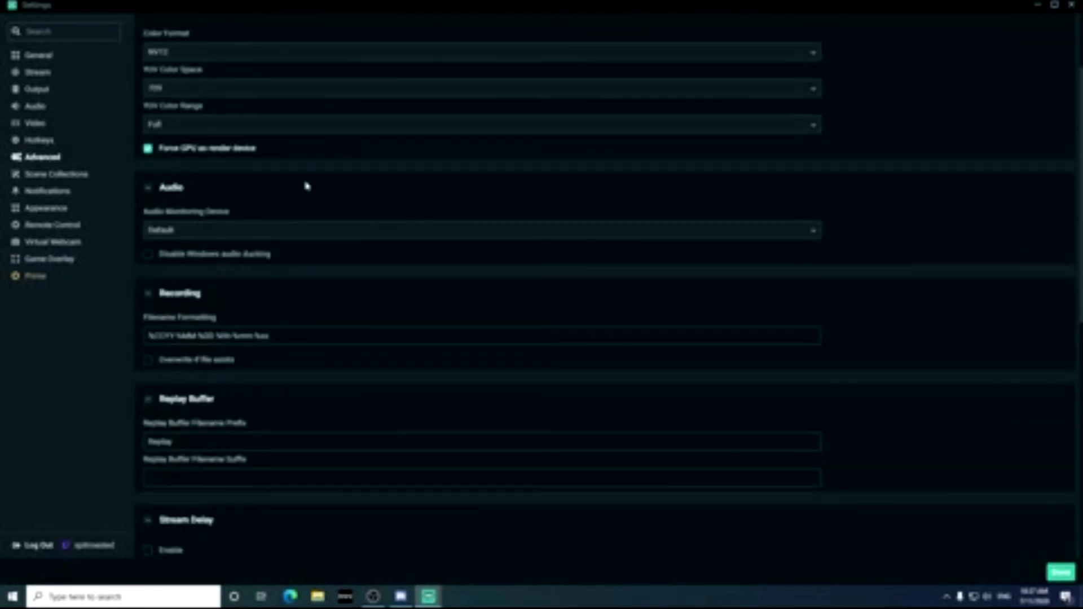
# Step: Review the advanced audio monitoring settings and the recording filename formatting
pyautogui.scroll(-2, 255, 274)
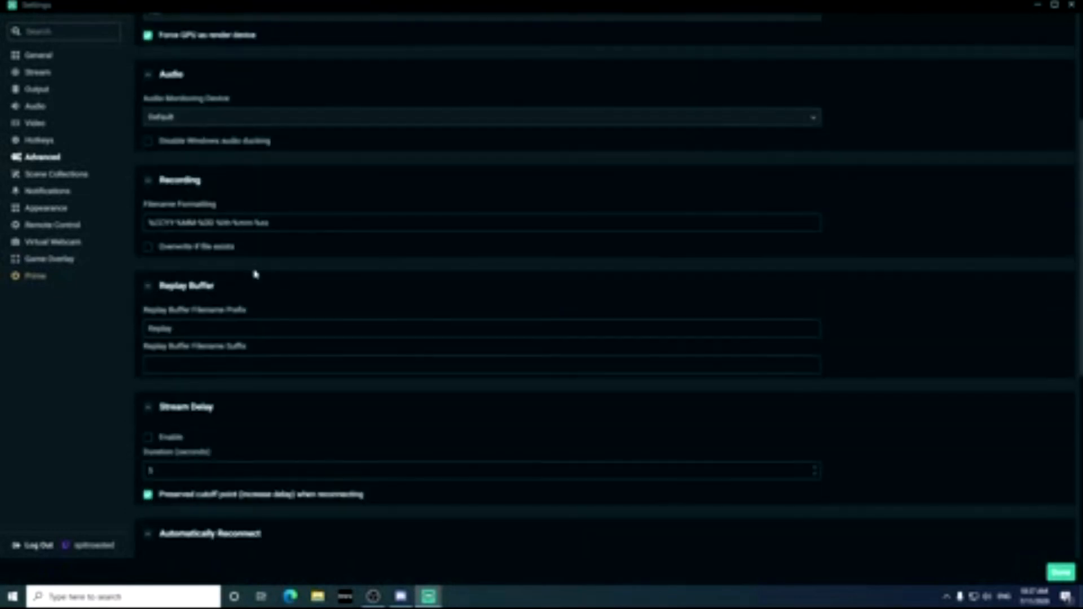
pyautogui.scroll(-1, 228, 271)
pyautogui.moveTo(271, 167); pyautogui.dragTo(89, 171)
pyautogui.click(300, 248)
pyautogui.moveTo(271, 167); pyautogui.dragTo(147, 167)
pyautogui.click(178, 167)
pyautogui.scroll(-1, 283, 264)
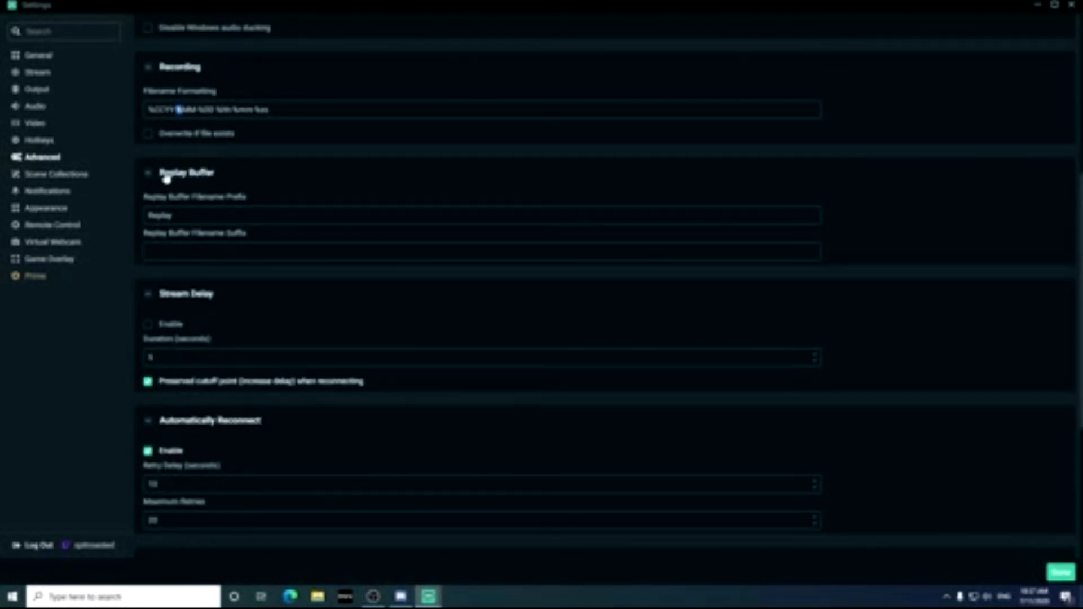
# Step: Review the stream delay and automatic reconnect settings, and check the Bind to IP choices in the network settings
pyautogui.scroll(-2, 195, 241)
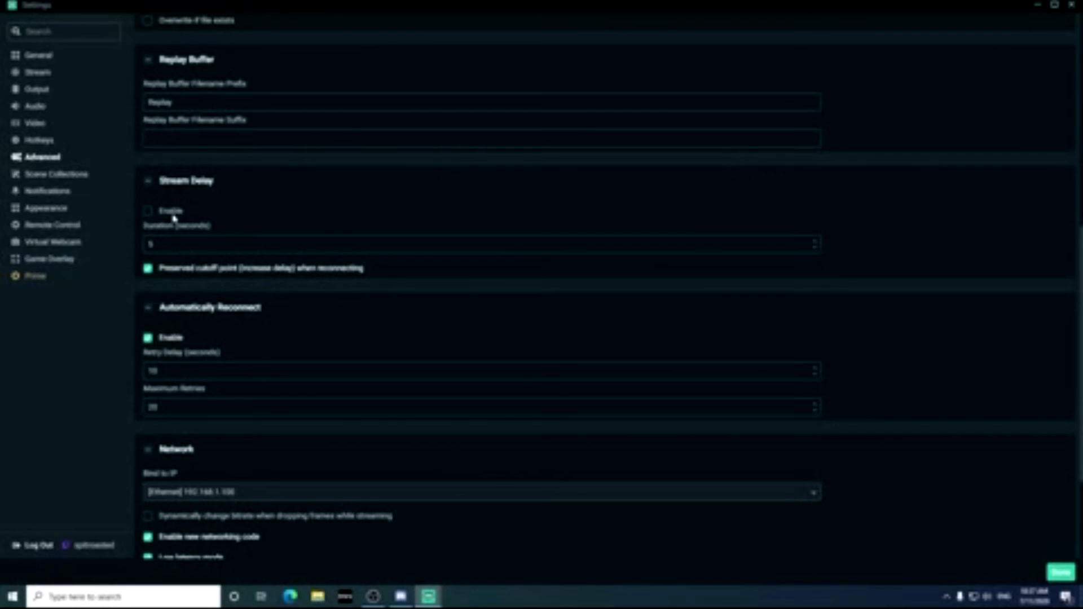
pyautogui.scroll(-2, 226, 237)
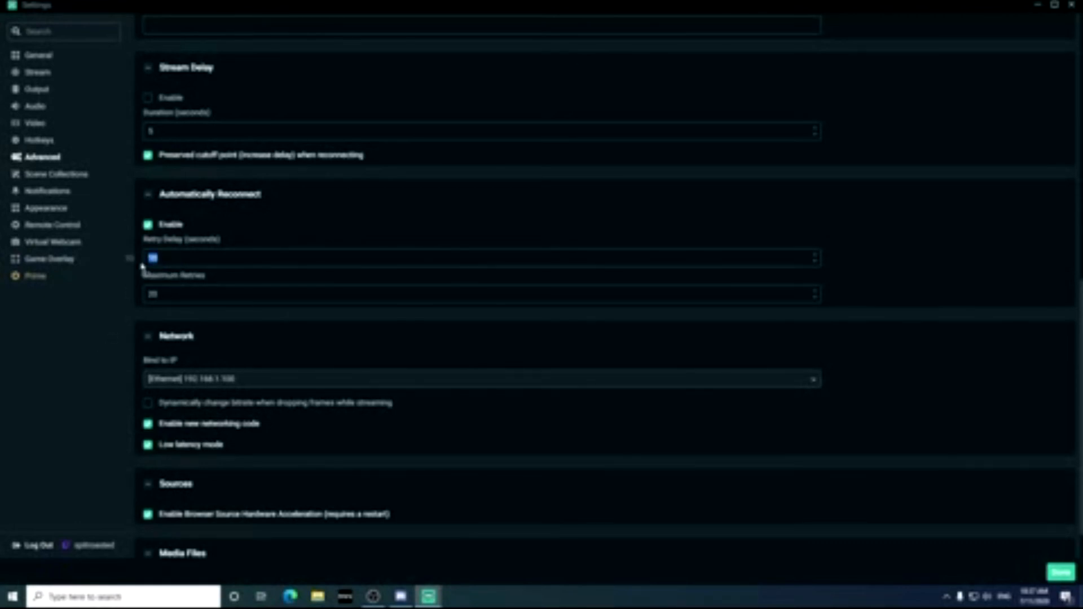
pyautogui.scroll(-1, 604, 282)
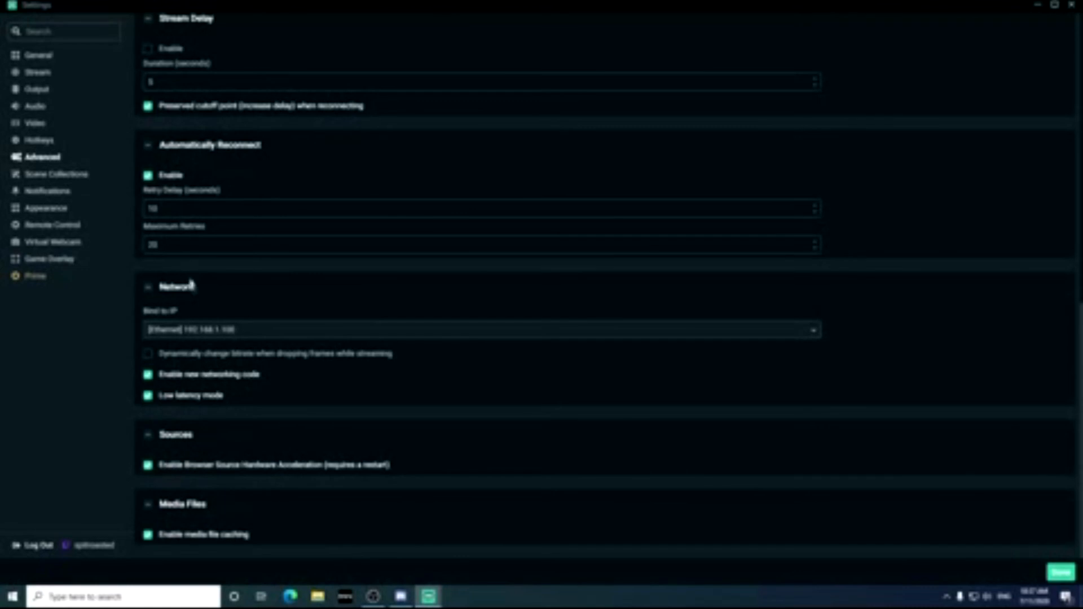
pyautogui.click(179, 334)
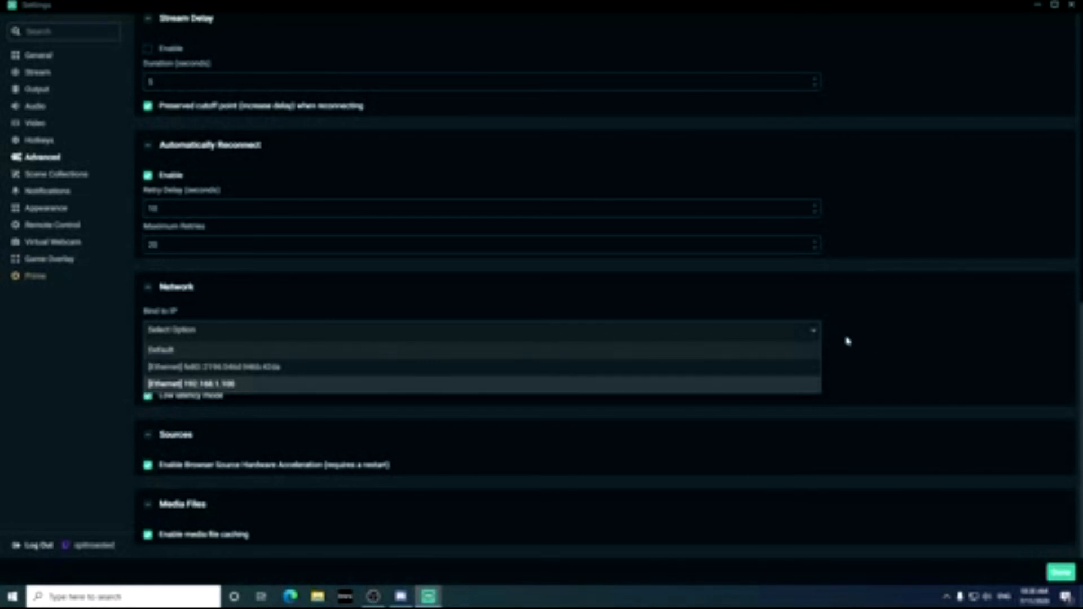
pyautogui.press('Return')
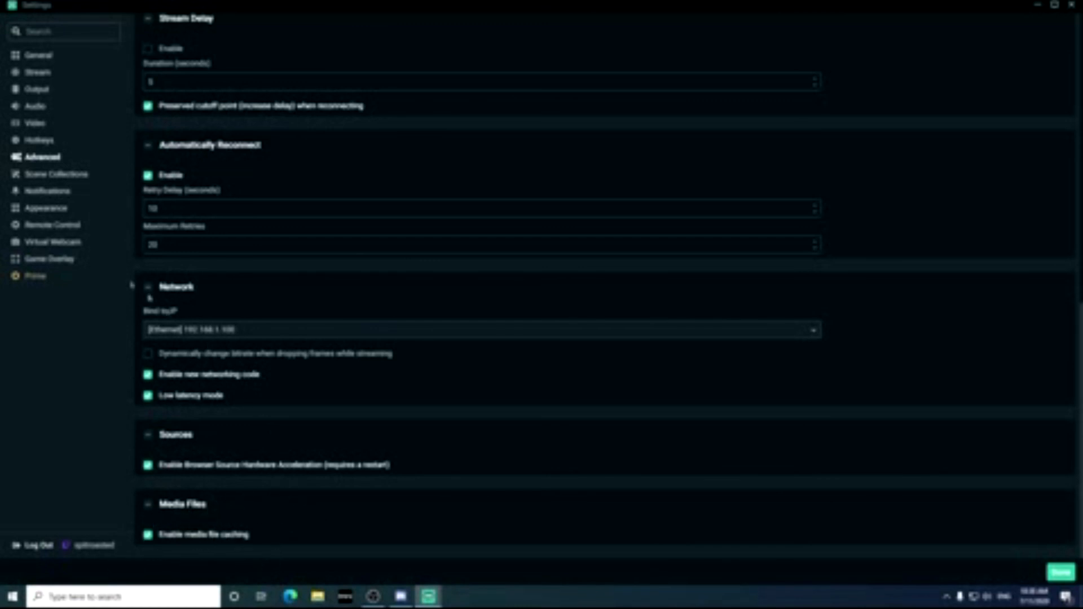
# Step: Look through the scene collections, notifications, appearance, remote control, virtual webcam and game overlay settings
pyautogui.click(82, 178)
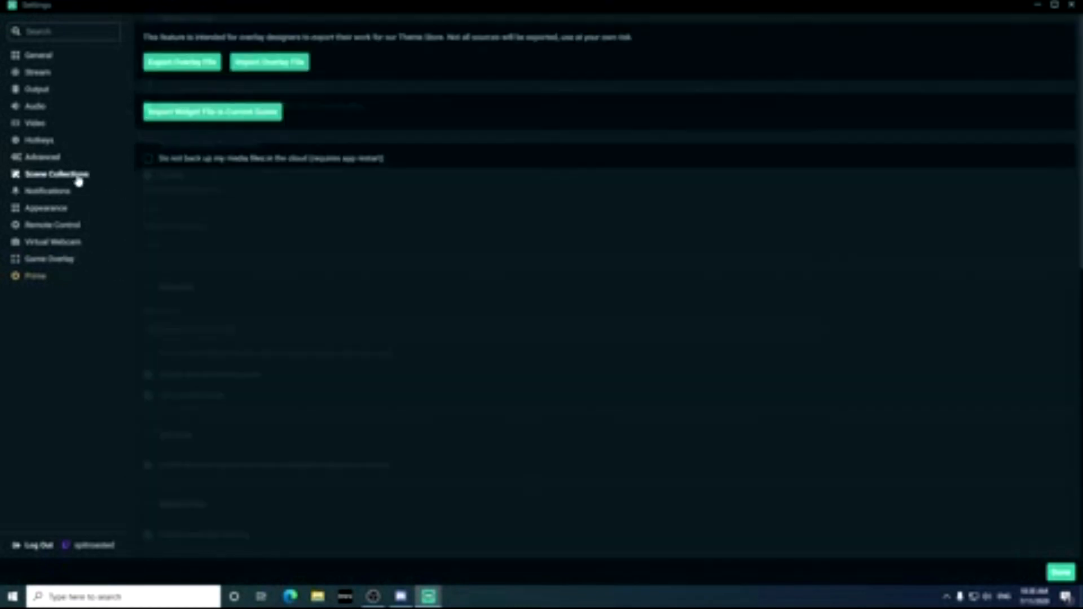
pyautogui.click(66, 193)
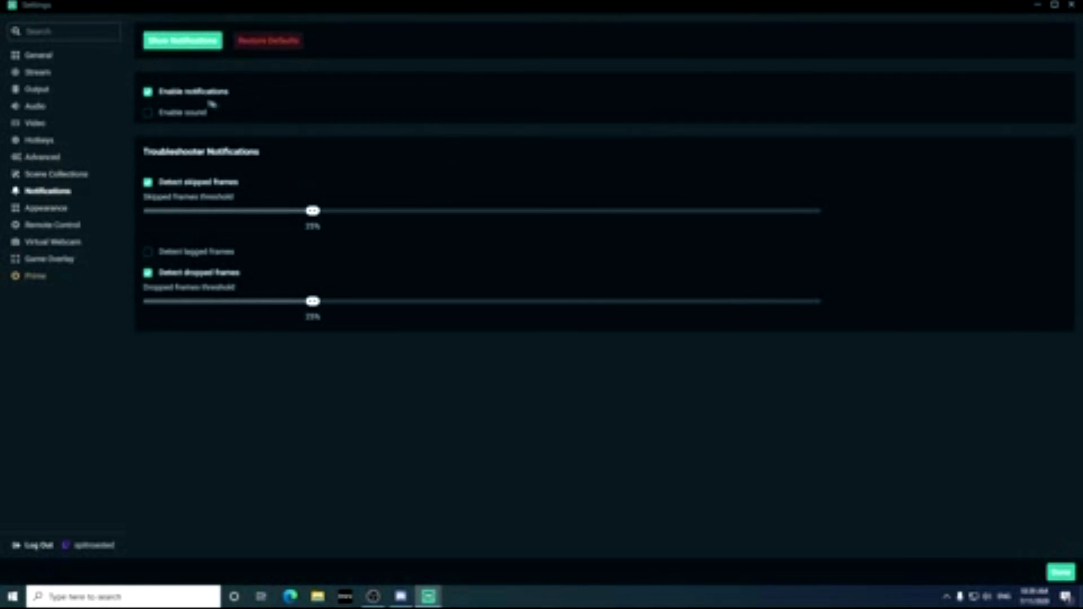
pyautogui.click(66, 209)
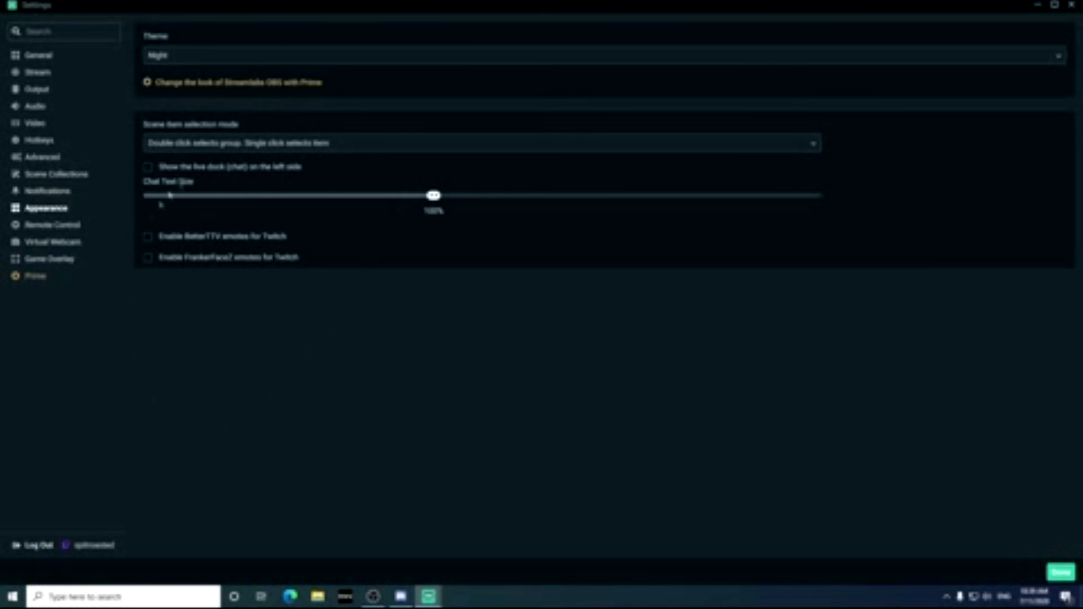
pyautogui.click(54, 227)
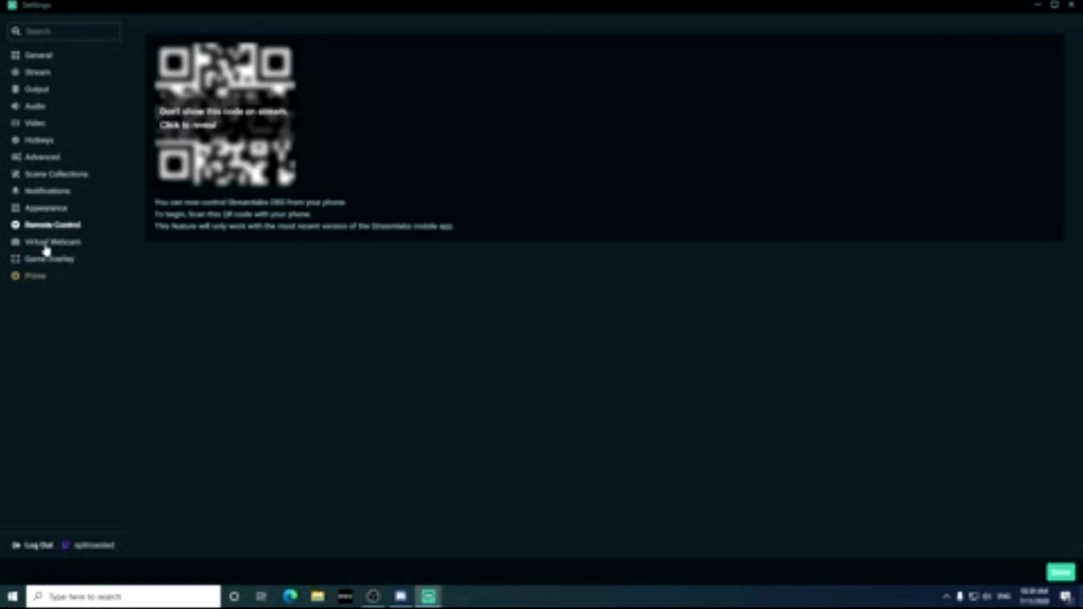
pyautogui.click(48, 247)
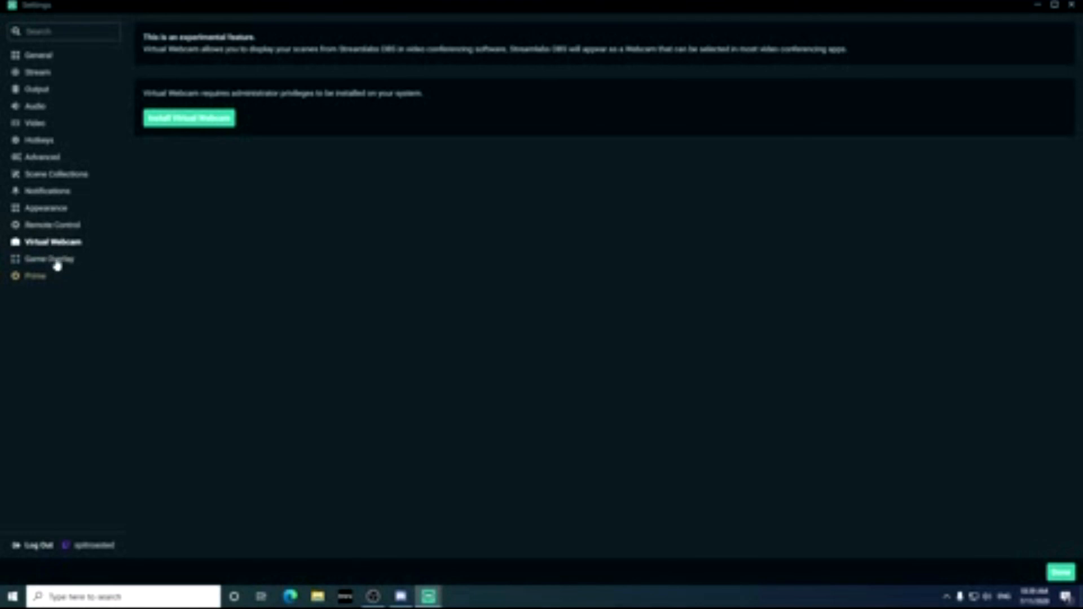
pyautogui.click(57, 262)
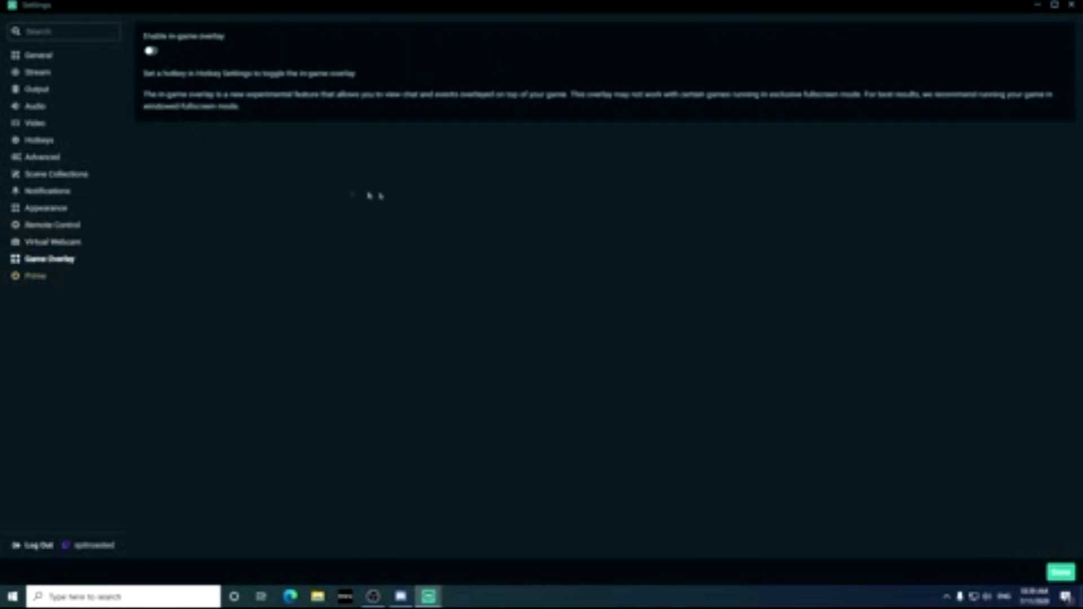